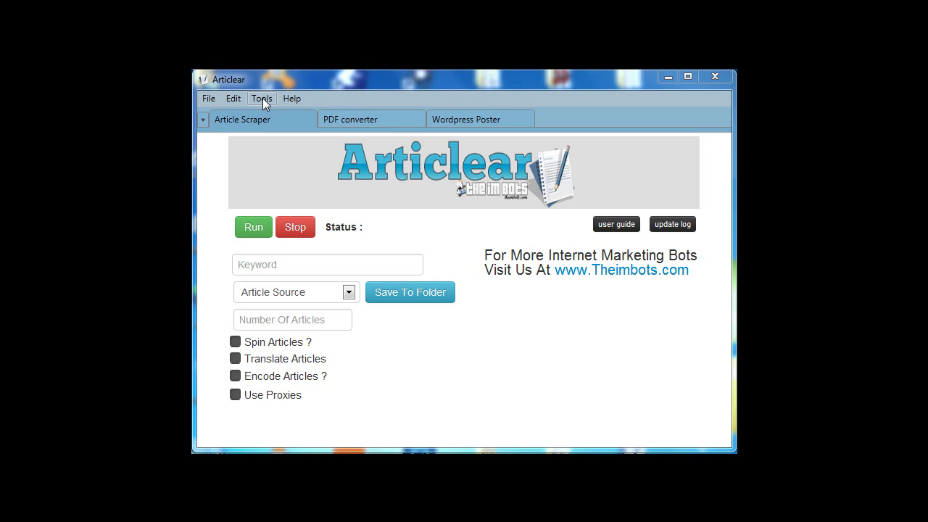
- Open the Main Settings and review the article encoder complexity, target language and main language choices
left_click(263, 99)
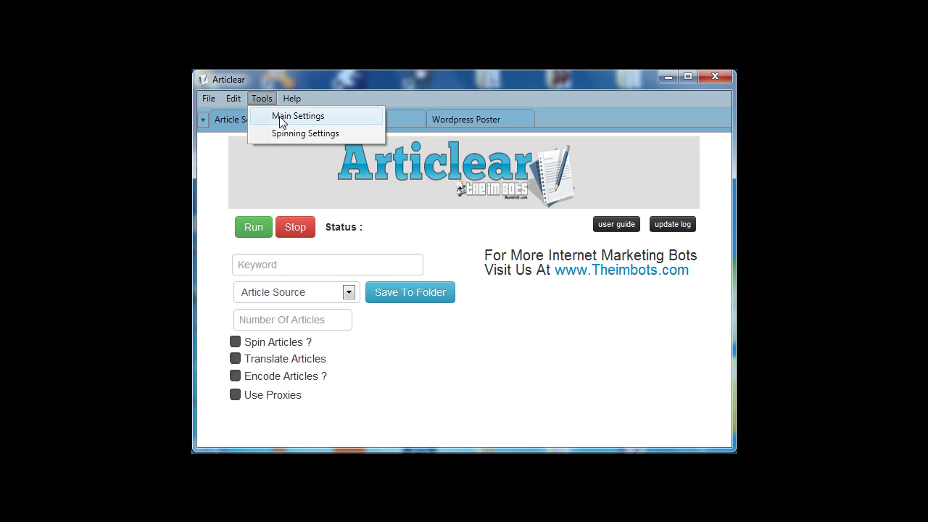
left_click(281, 121)
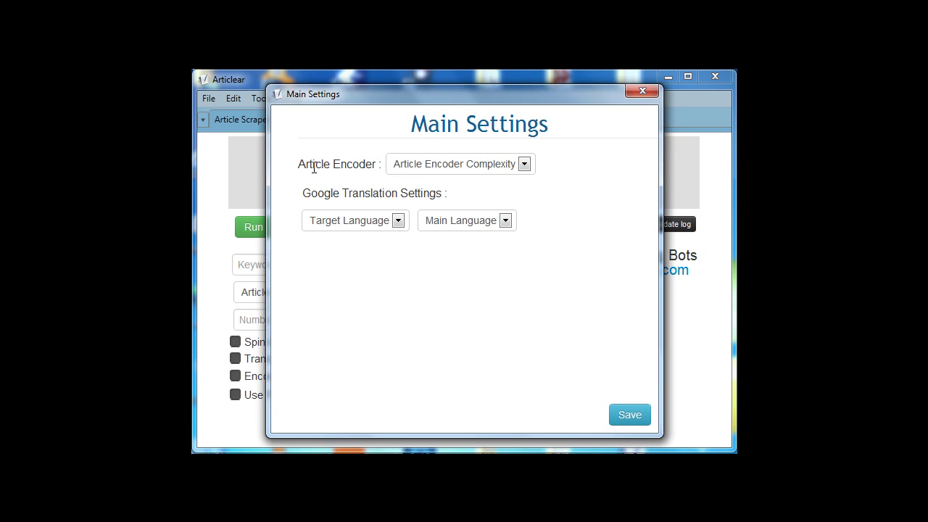
left_click(464, 169)
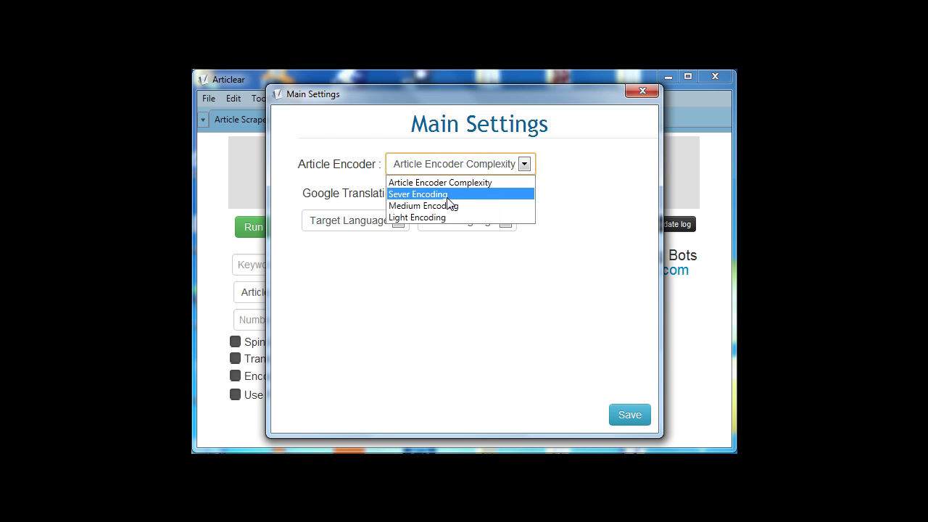
left_click(354, 154)
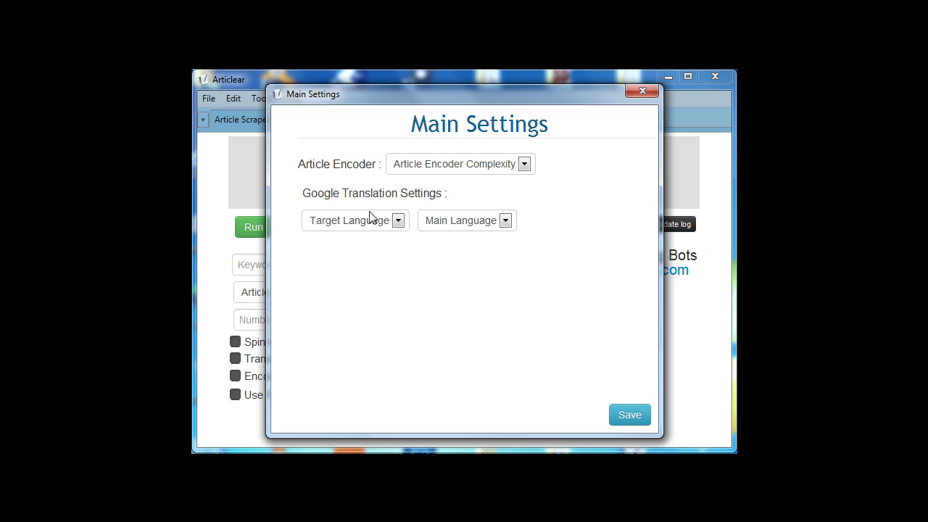
left_click(354, 223)
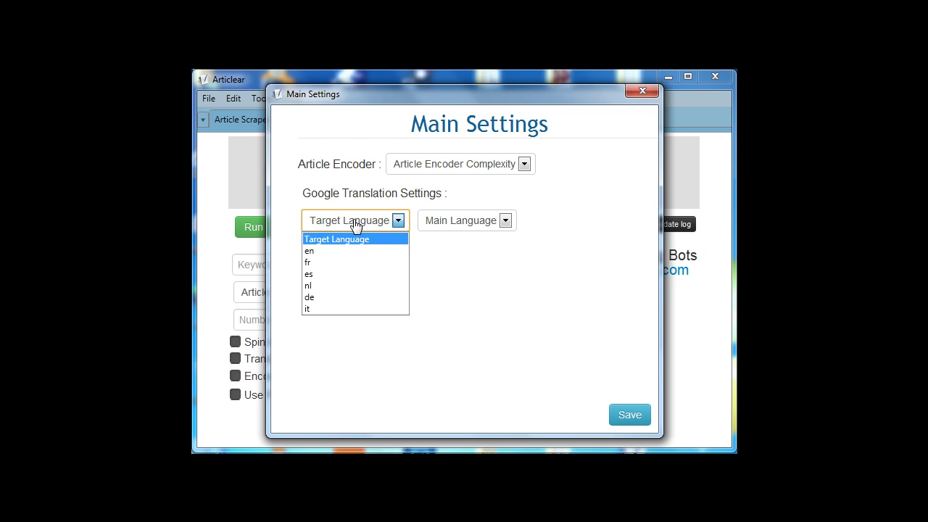
left_click(464, 227)
left_click(473, 226)
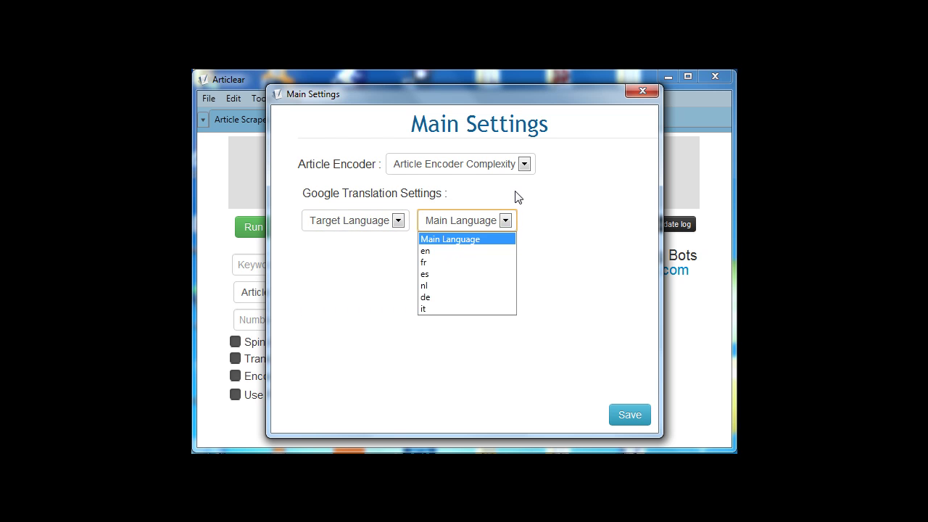
left_click(533, 192)
- Set the Google translation target language to fr and the main language to en, and save the main settings
left_click(355, 223)
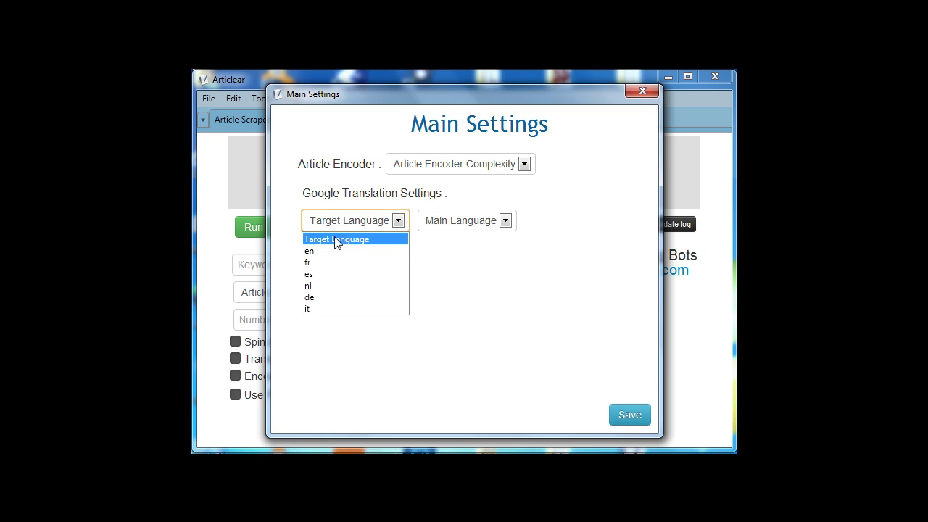
left_click(317, 250)
left_click(349, 228)
left_click(317, 262)
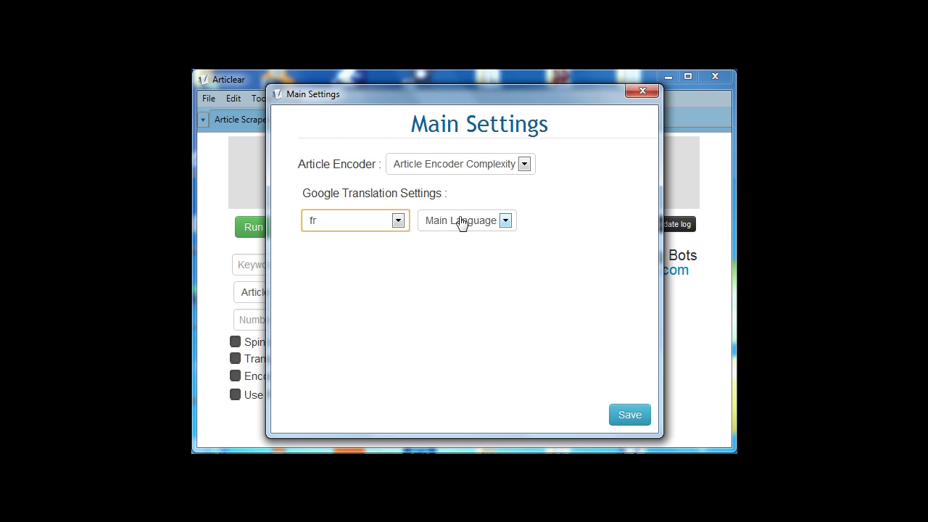
left_click(459, 222)
left_click(444, 251)
left_click(631, 411)
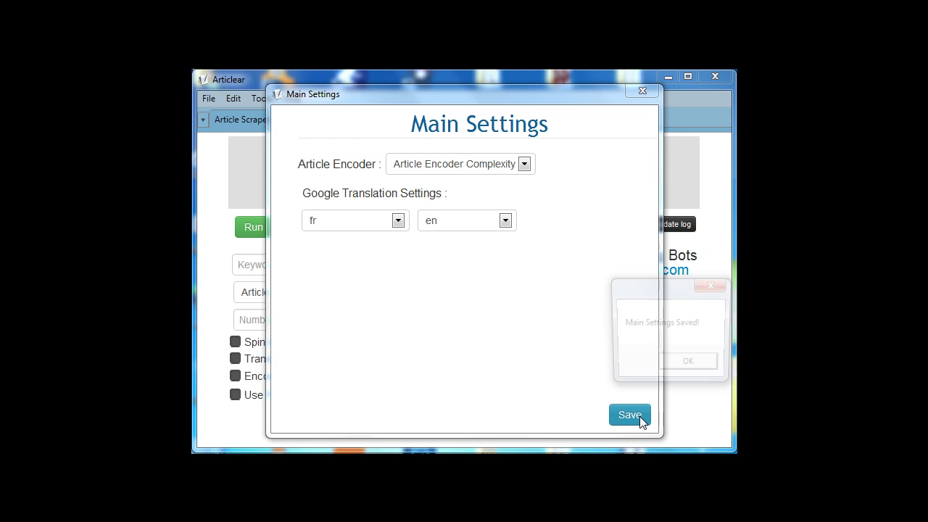
left_click(689, 365)
- Set the article encoder complexity to Light Encoding, save the main settings and close their window
left_click(481, 167)
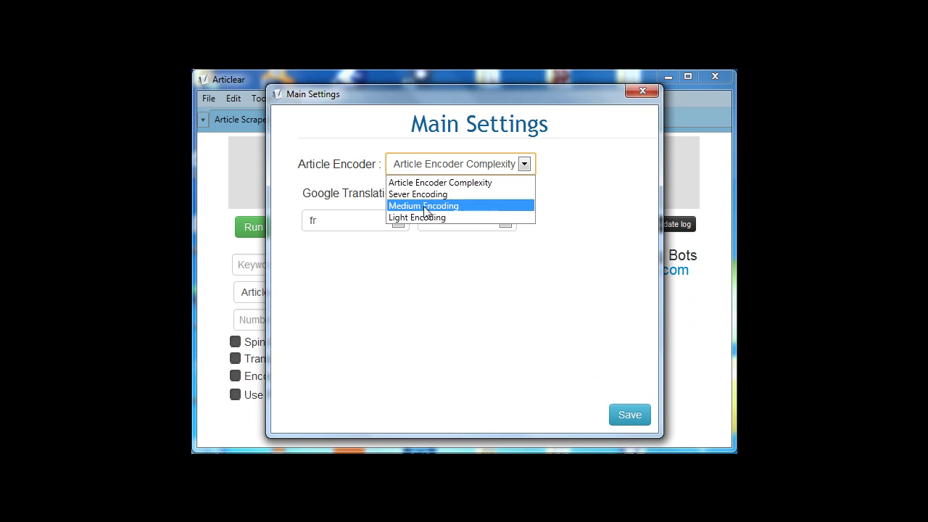
left_click(420, 215)
left_click(629, 418)
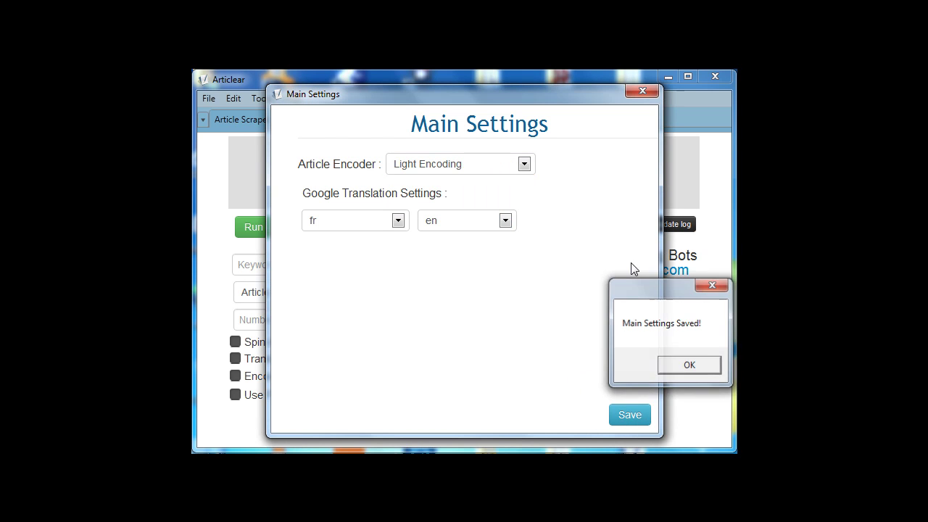
key("Return")
left_click(643, 91)
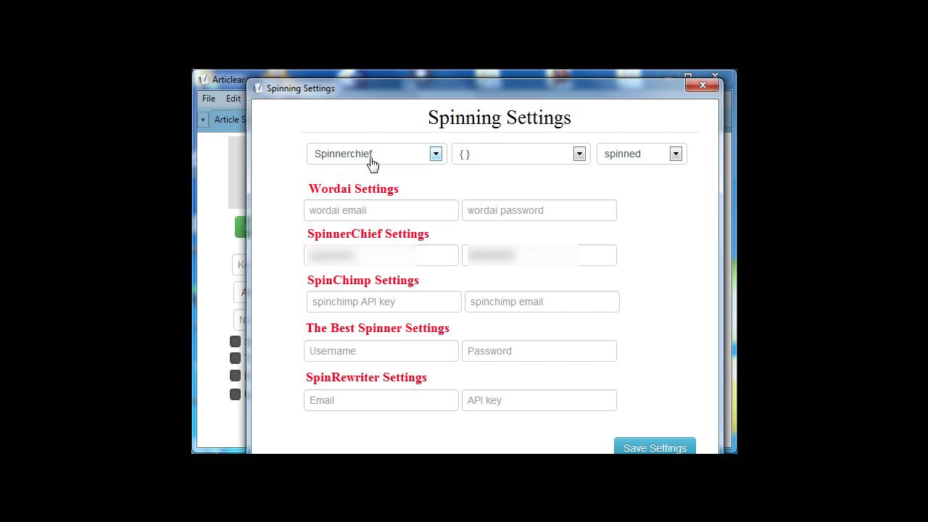
- In the Spinning Settings, choose Spinnerchief as the spinning service and { } as the spinning format
left_click(371, 162)
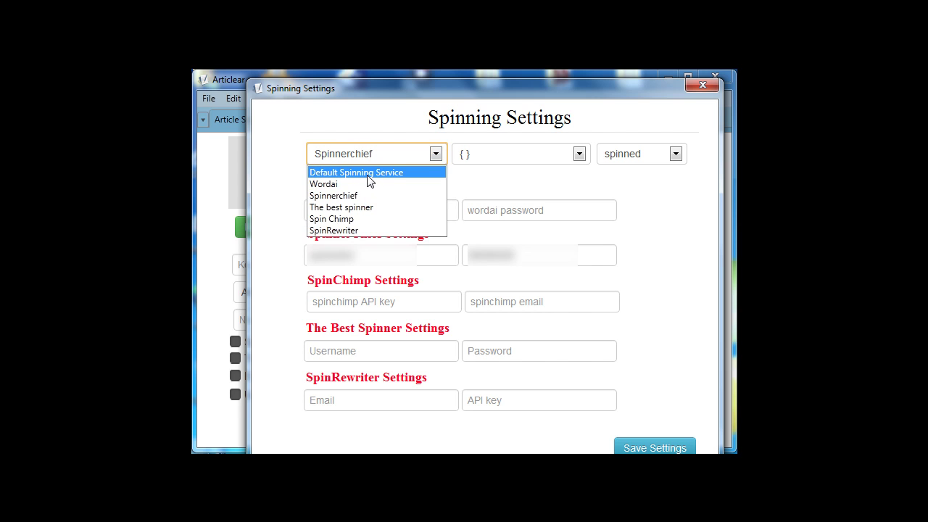
left_click(353, 195)
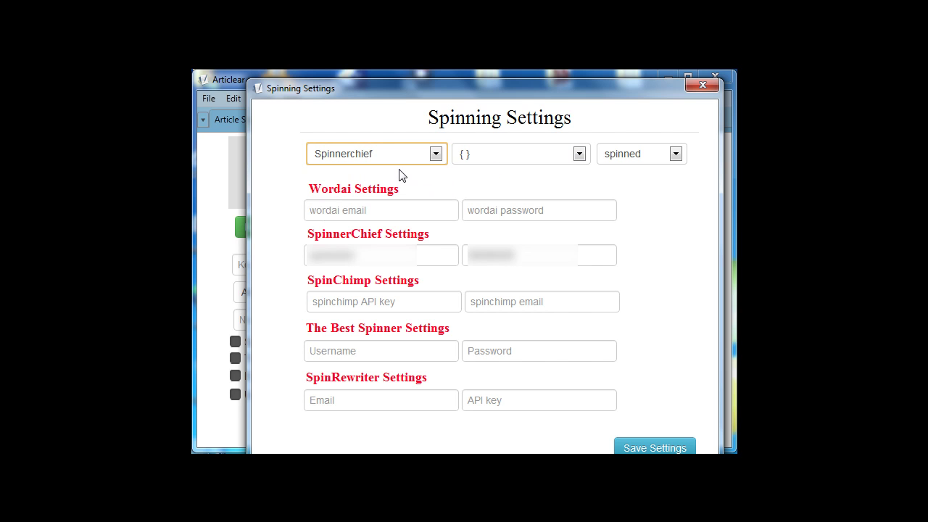
left_click(529, 168)
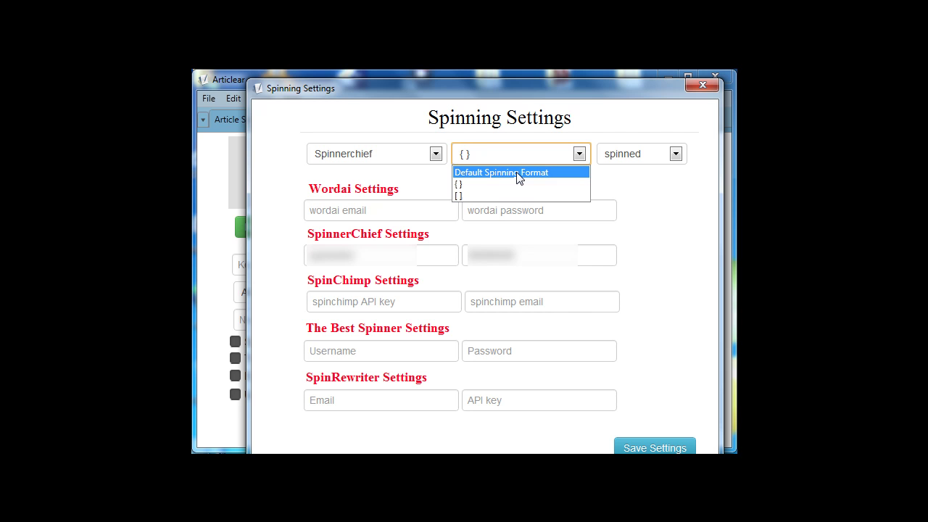
left_click(483, 185)
left_click(499, 157)
left_click(484, 195)
left_click(483, 158)
left_click(473, 183)
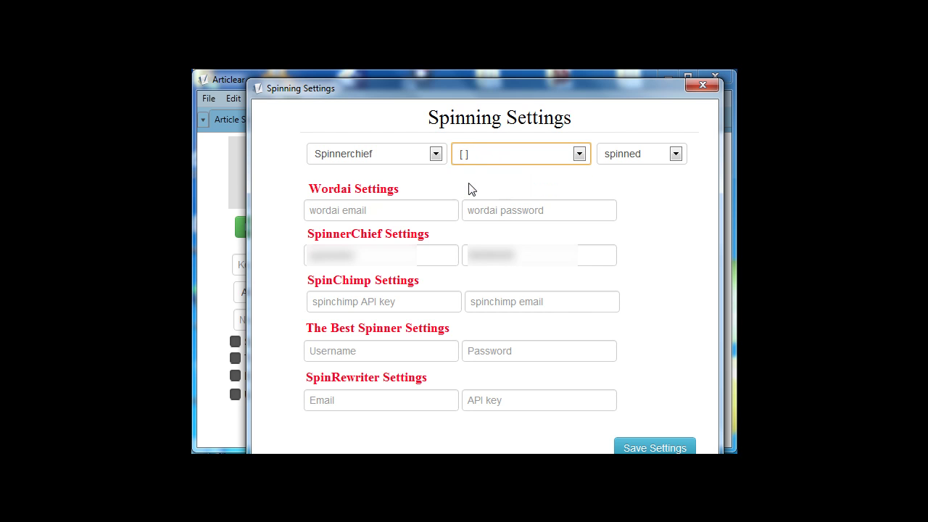
- Set the article output to spinned, save the spinning settings and close their window
left_click(646, 155)
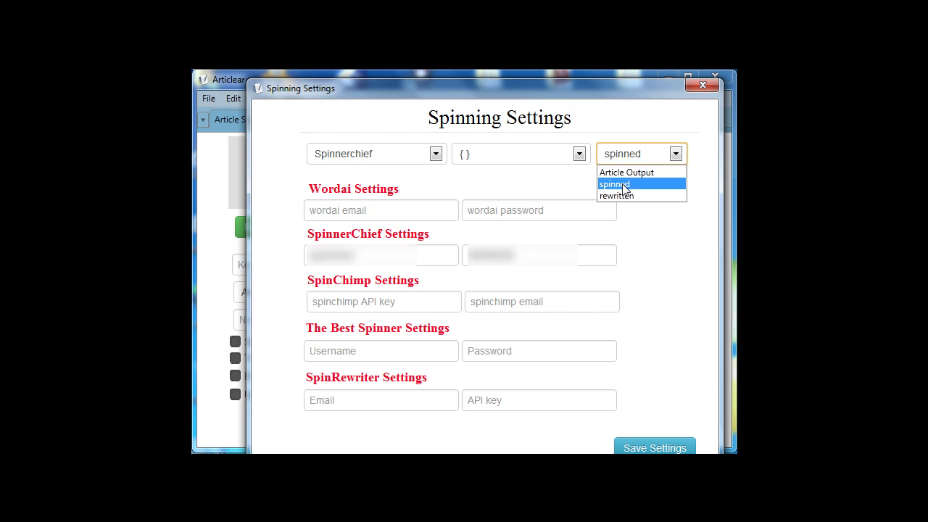
left_click(623, 186)
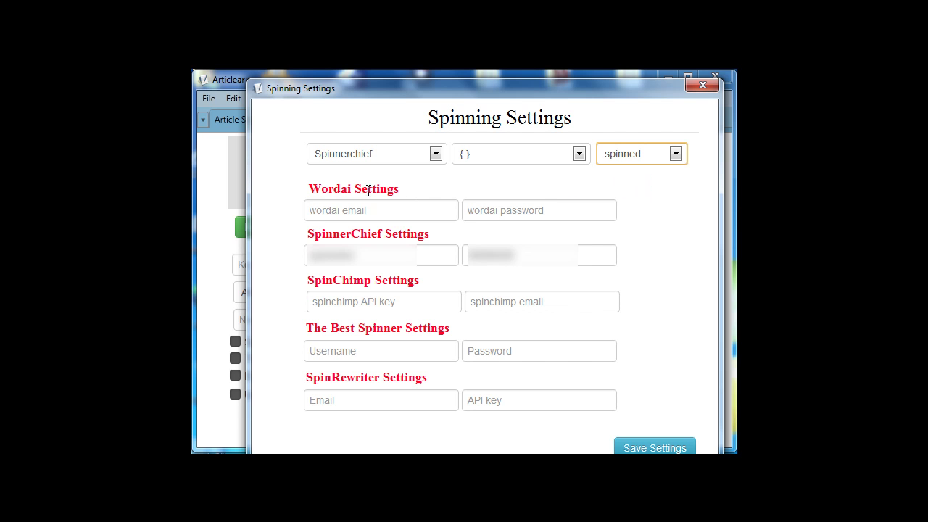
left_click(356, 254)
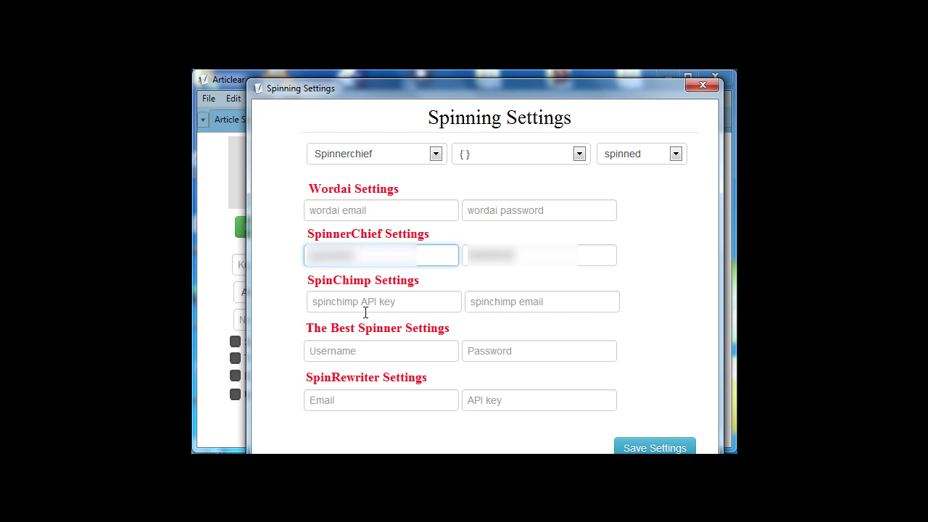
left_click(338, 207)
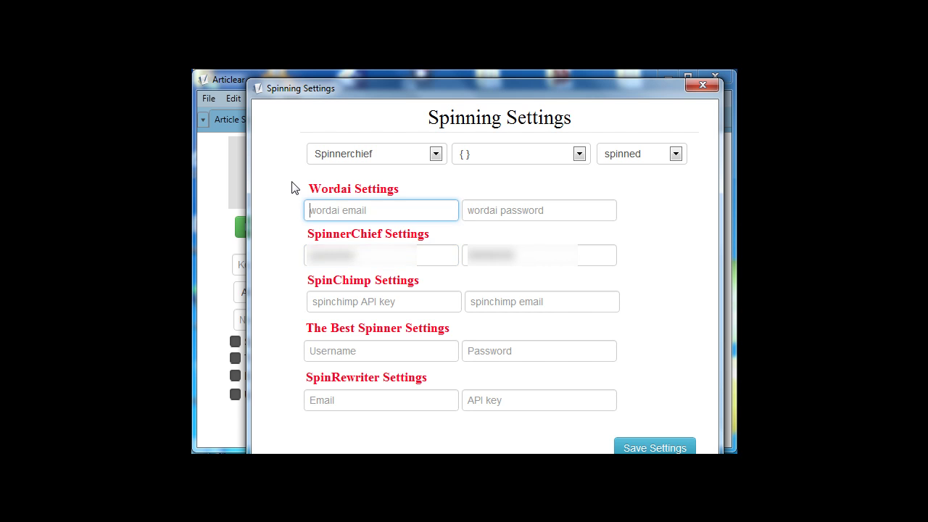
left_click(354, 348)
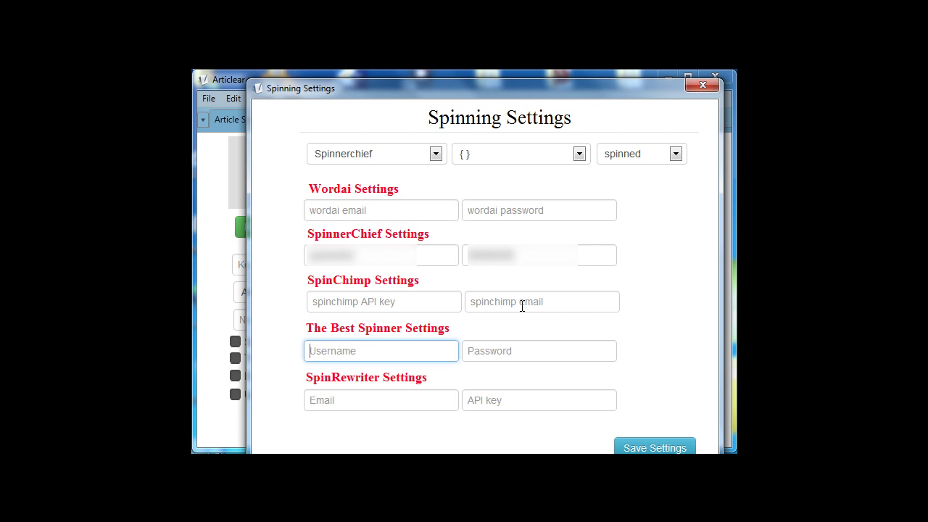
left_click(639, 448)
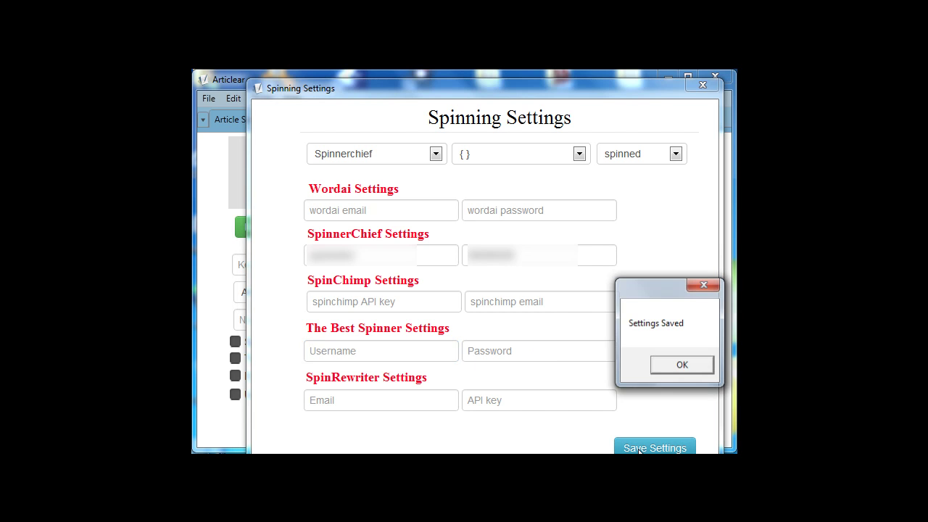
left_click(671, 366)
left_click(701, 87)
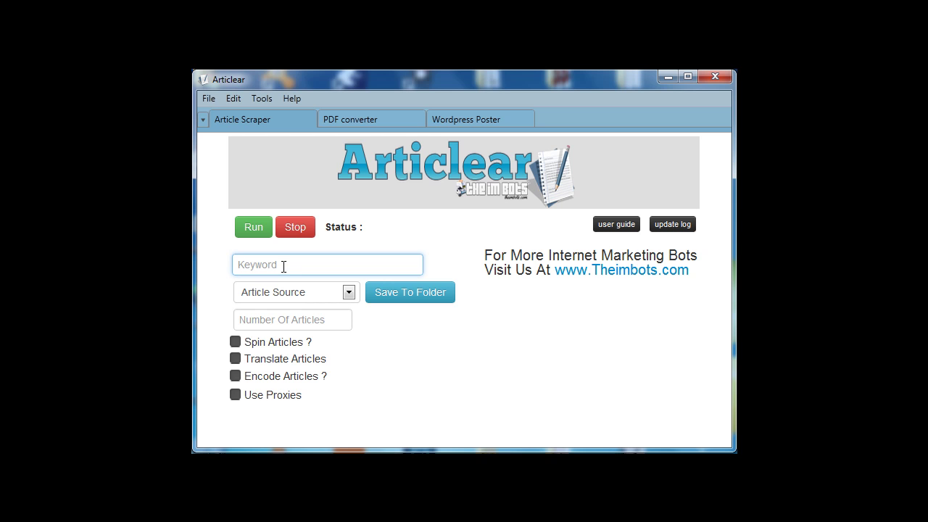
- Set up the article scraper to fetch 1 article for the keyword "Weight loss" from hubpages.com, with only article encoding enabled
type("Weight loss")
left_click(284, 294)
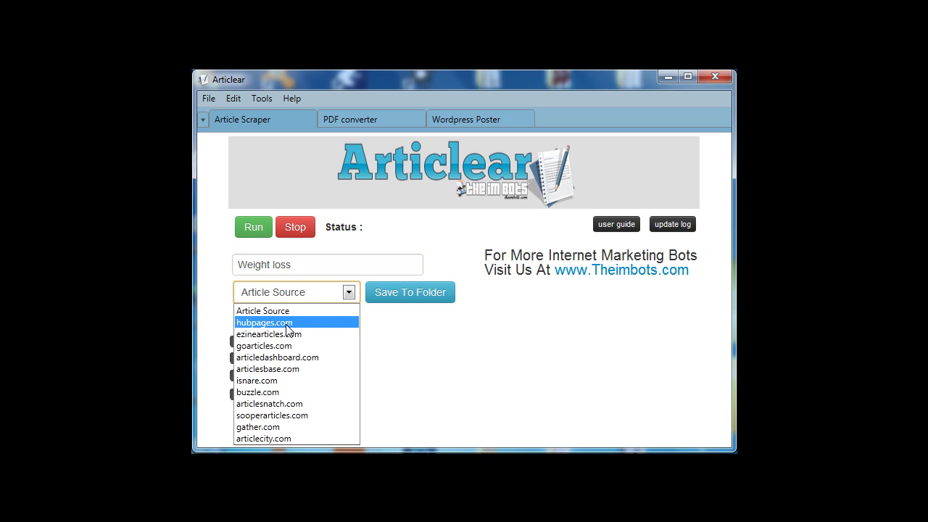
left_click(283, 322)
left_click(290, 319)
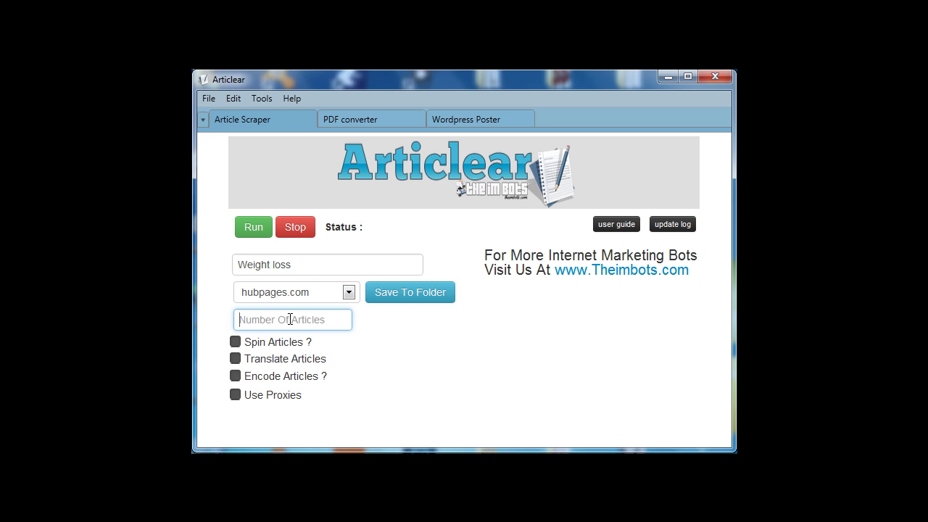
type("1")
left_click(235, 359)
left_click(236, 359)
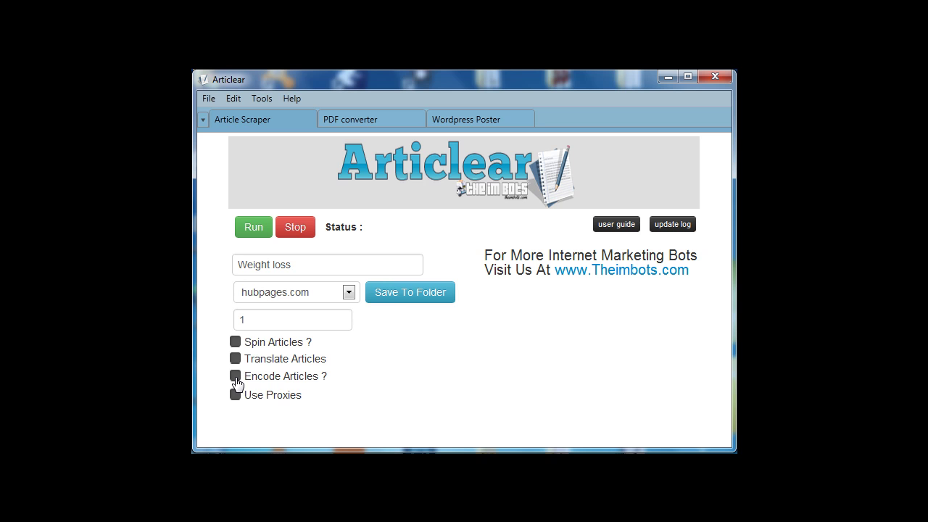
- Create a folder named "weight loss dir" inside Nouveau dossier and choose it as the save location for the articles
left_click(399, 297)
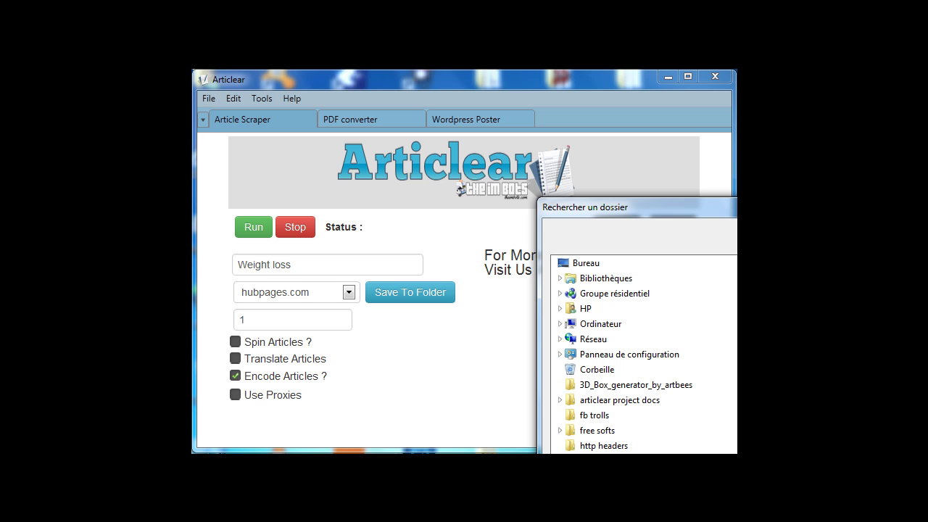
left_click_drag(625, 206, 538, 127)
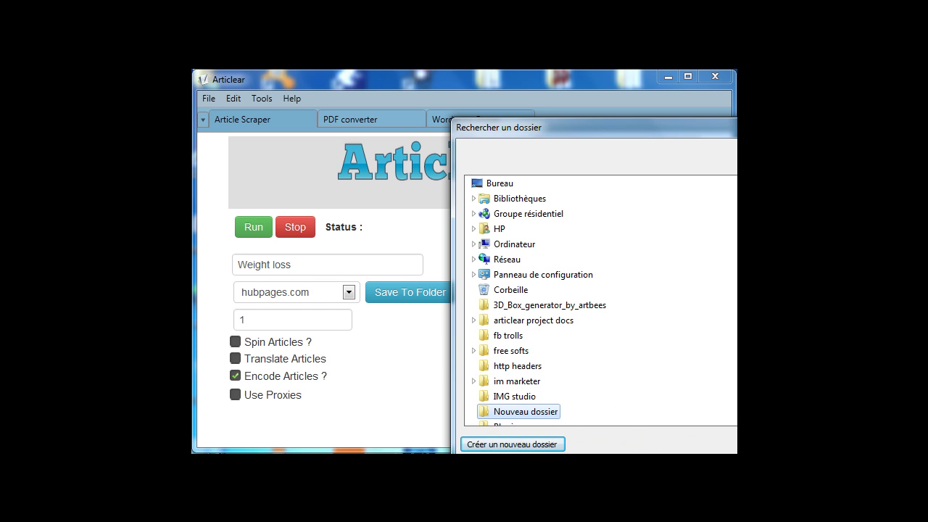
left_click(533, 449)
type("w")
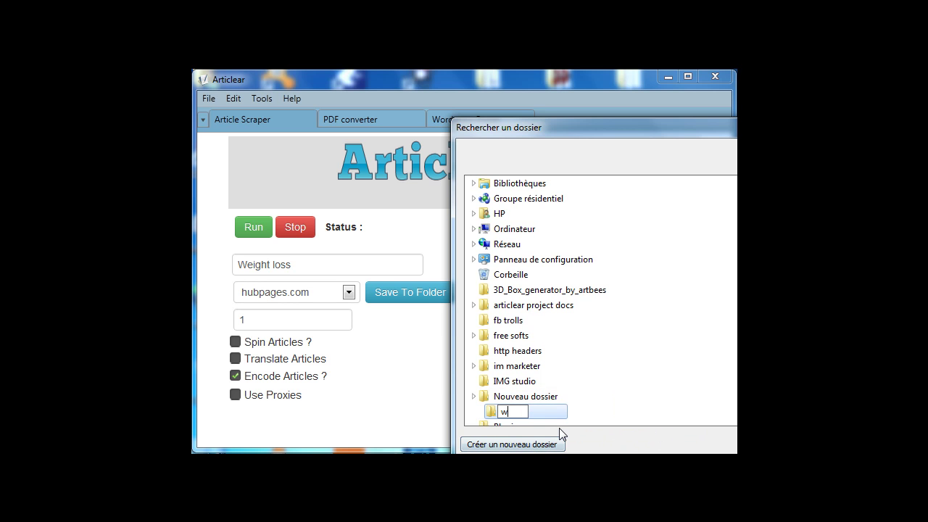
type("eight loss dir")
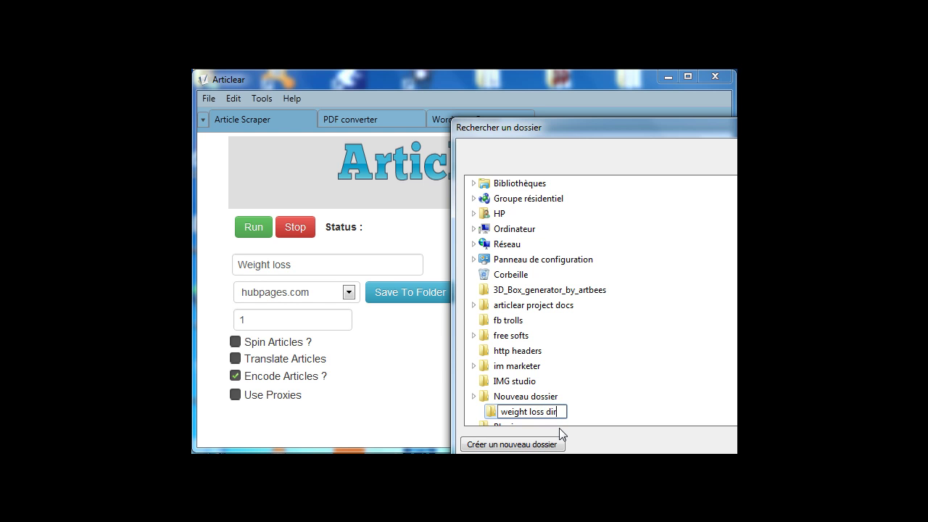
key("Return")
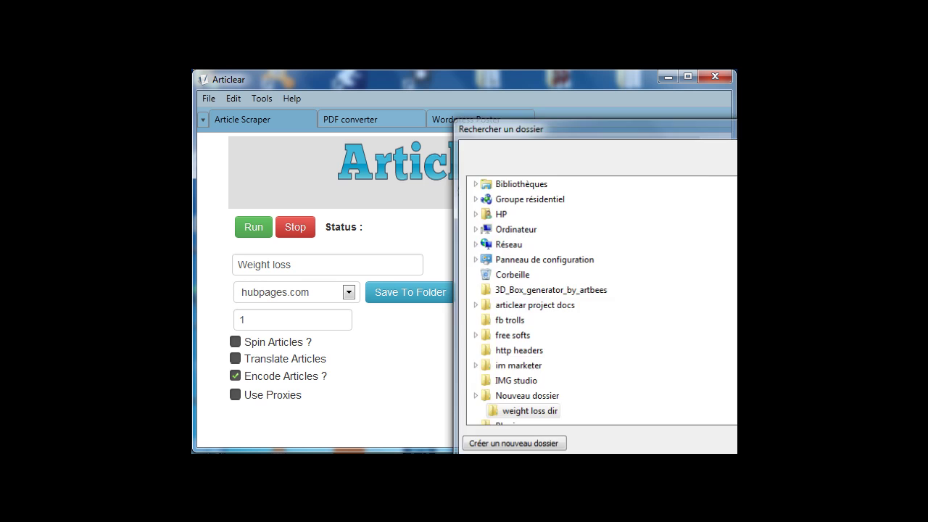
key("Return")
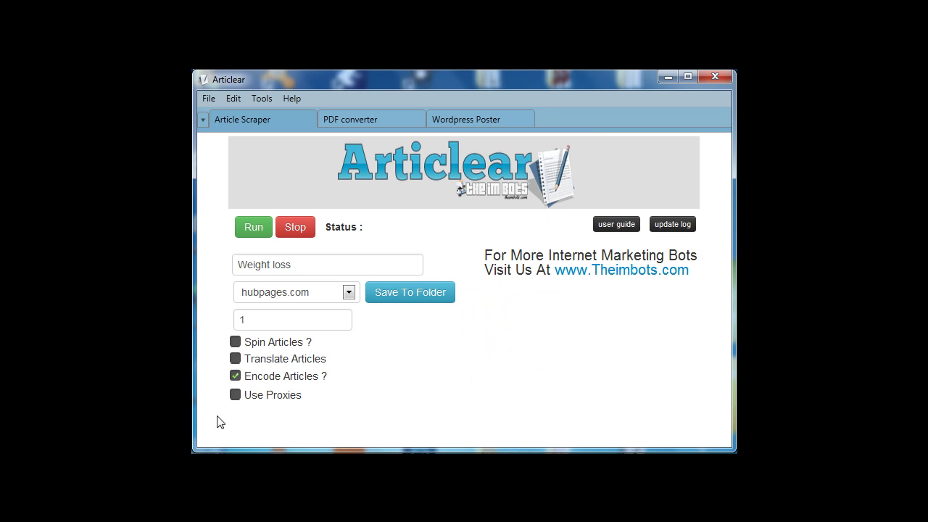
left_click(259, 320)
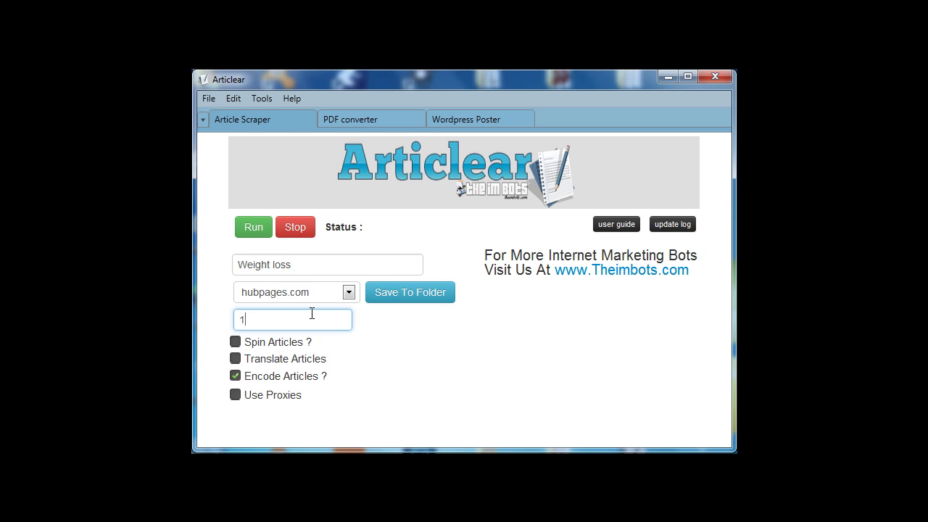
type("00")
key("BackSpace")
left_click(314, 411)
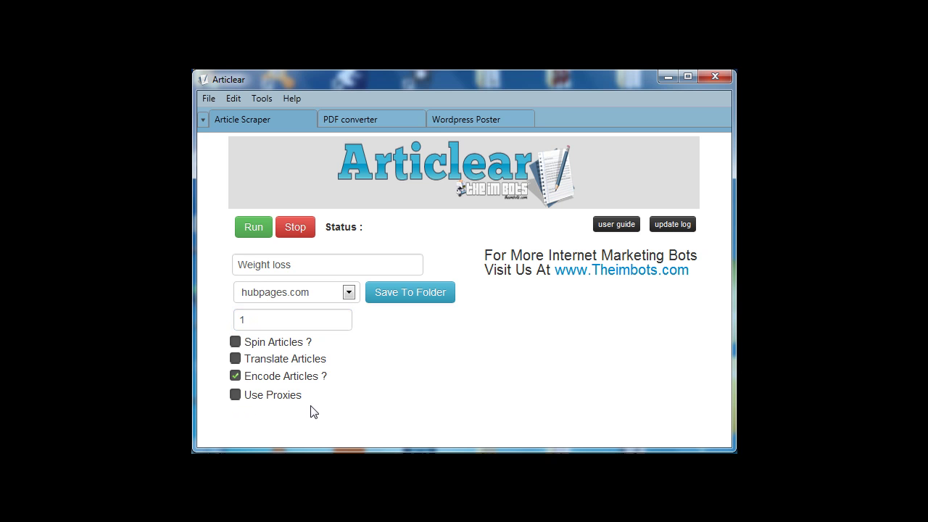
left_click(236, 395)
left_click(261, 418)
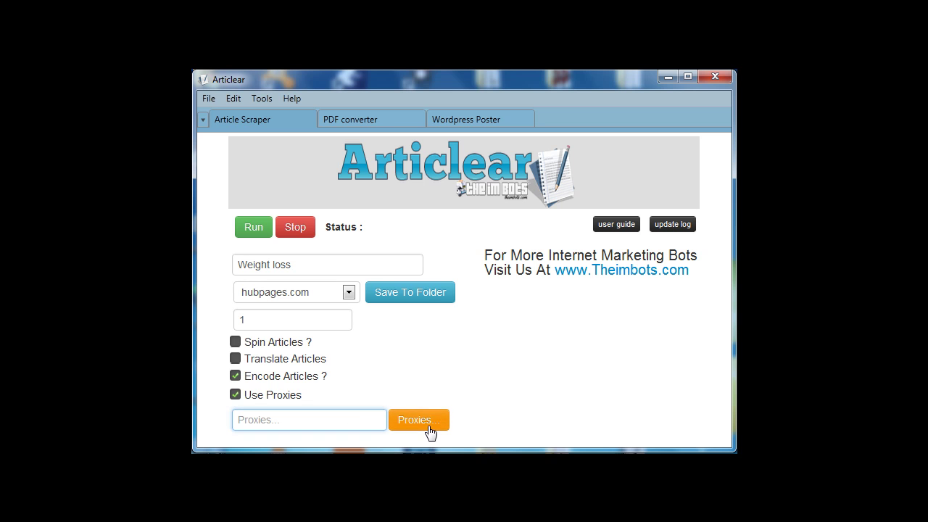
left_click(425, 424)
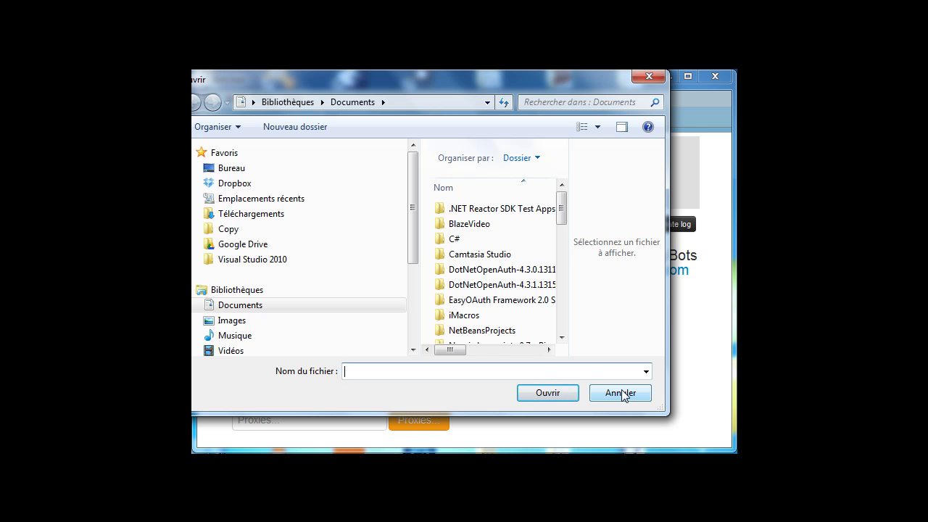
left_click(621, 393)
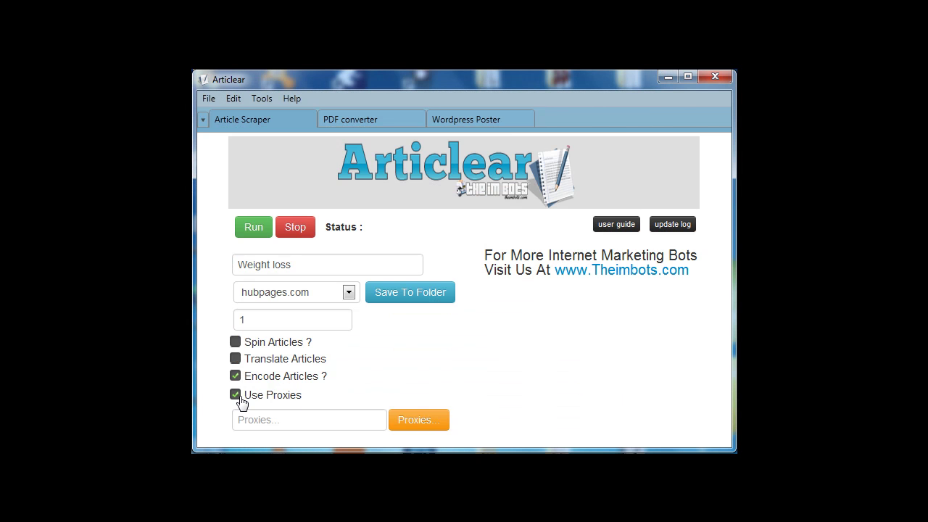
left_click(239, 398)
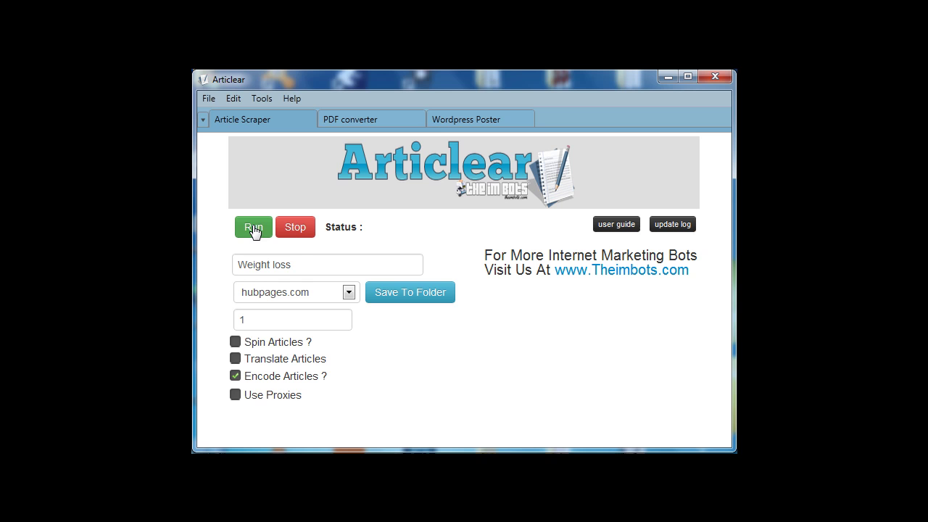
- Open the Articlear user guide PDF to view its cover page, and close the document
left_click(605, 230)
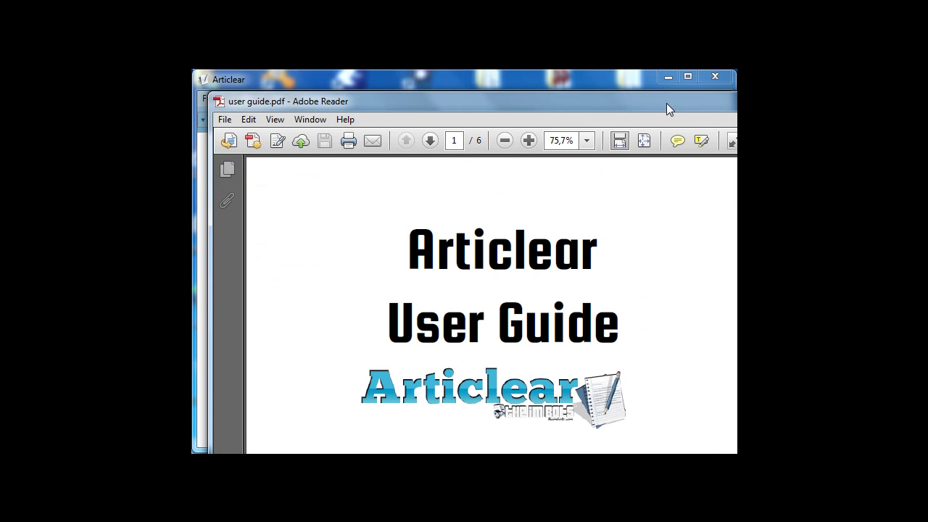
left_click_drag(667, 103, 643, 86)
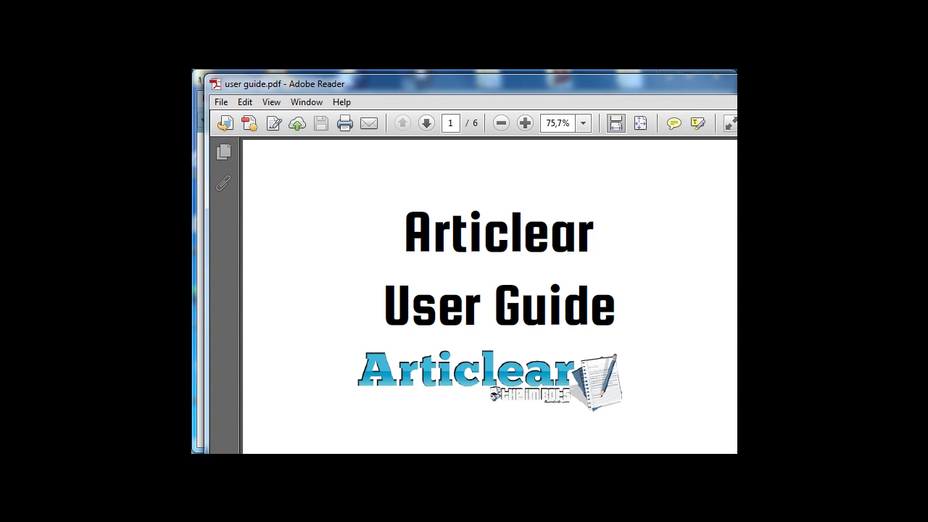
key("alt+F4")
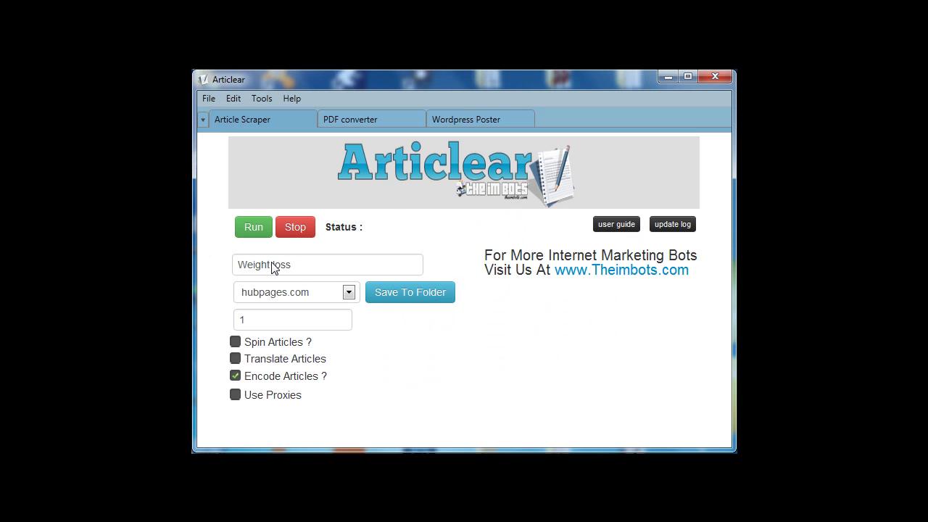
- Run the article scrape, open the saved article from the weight loss dir folder, copy its full text and minimize the text window
left_click(258, 228)
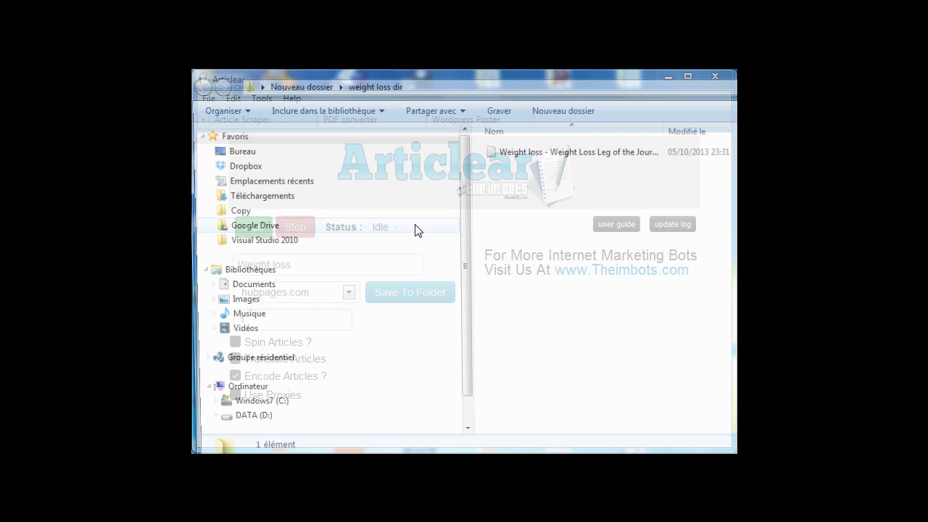
double_click(511, 156)
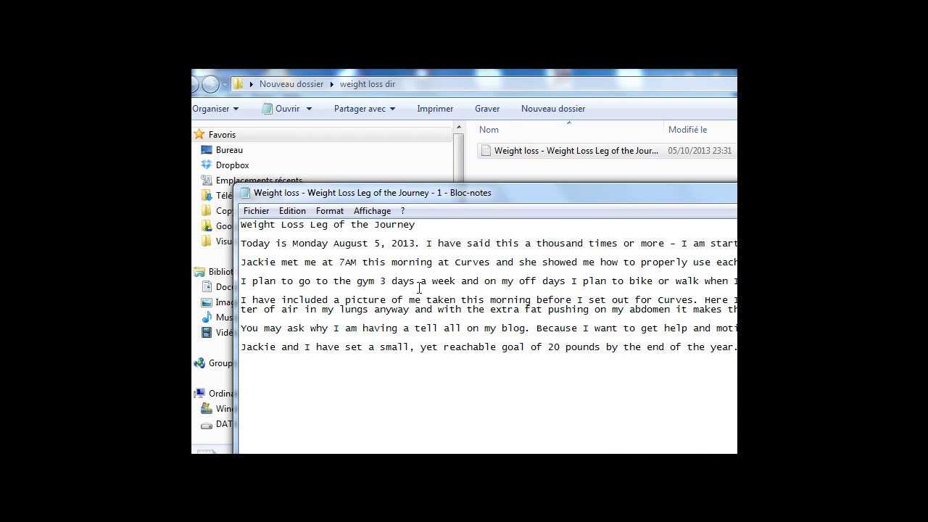
key("ctrl+a")
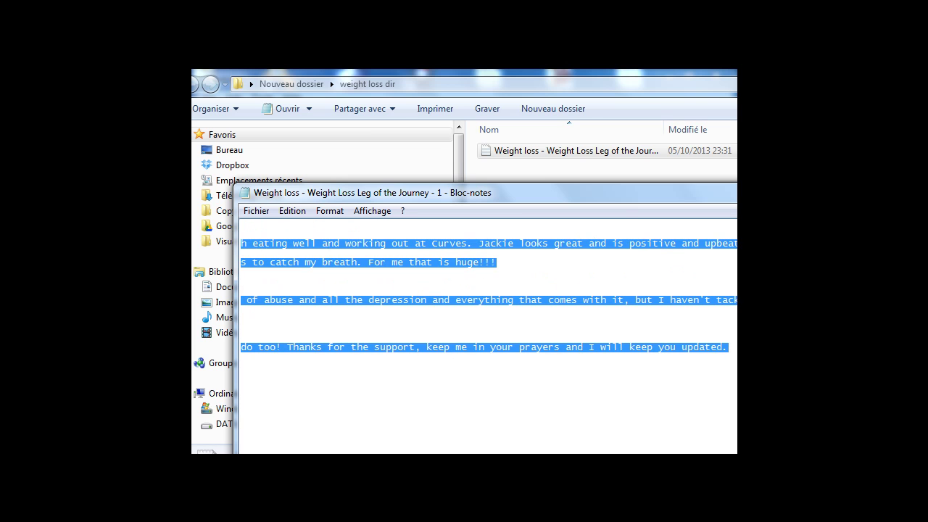
key("super+Down")
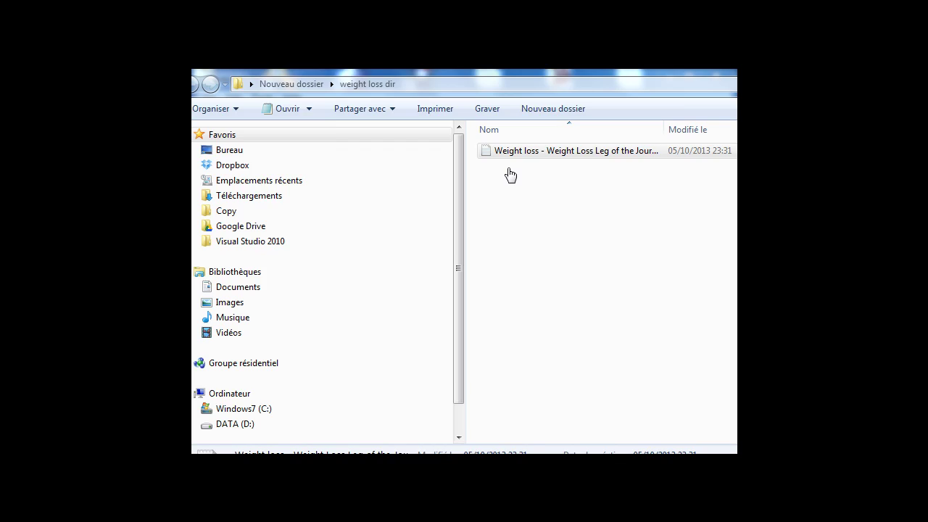
- Switch to the Firefox browser, open the Copyscape login page in the new tab and log in with the prefilled credentials
key("alt+Tab")
left_click(546, 90)
type("copyscape.com/")
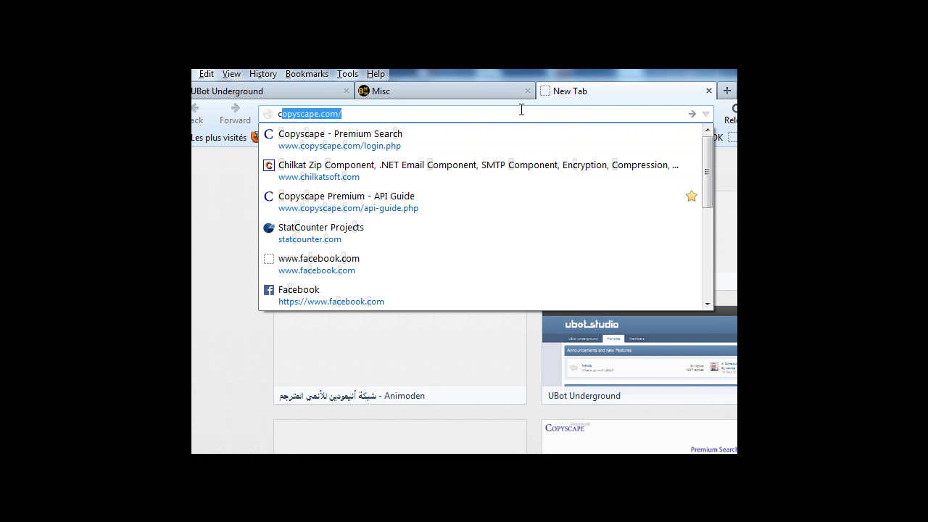
key("Down")
key("Return")
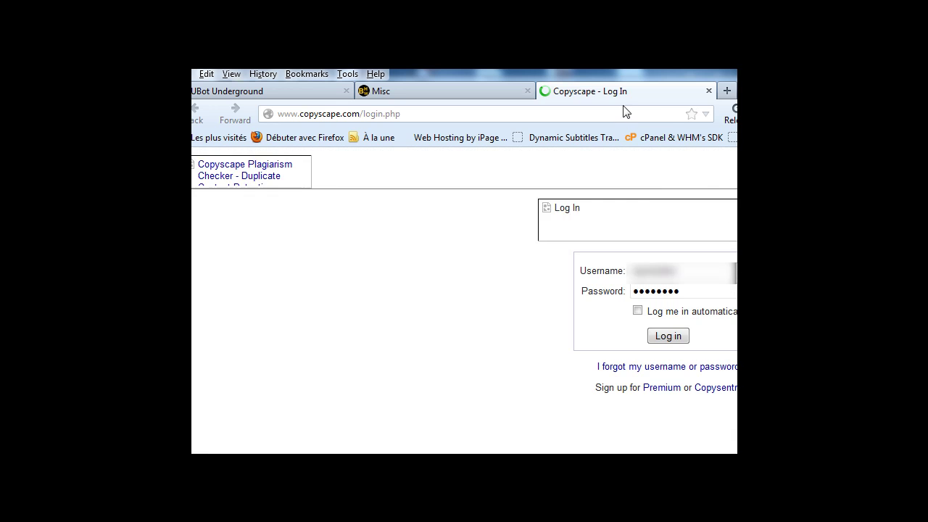
left_click(667, 334)
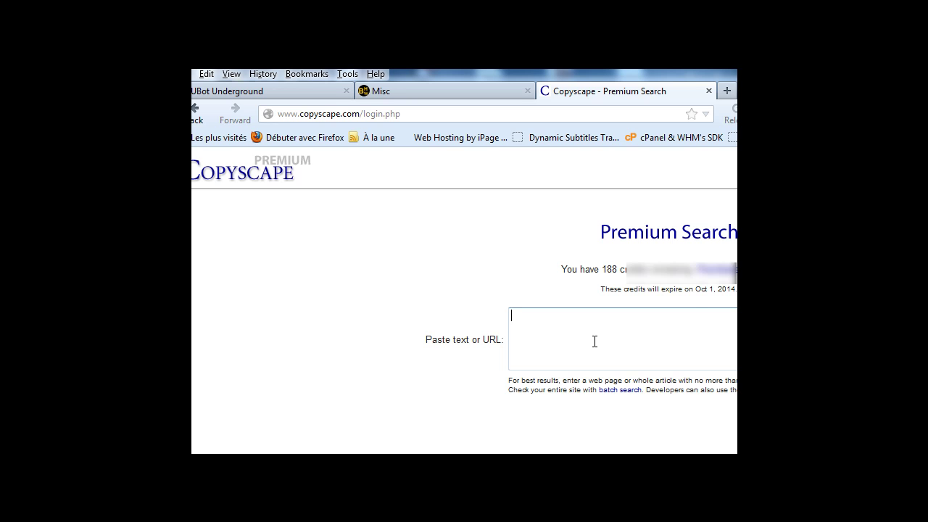
- Run a Copyscape Premium Search on the pasted article text and examine the results line for duplicate matches
key("ctrl+v")
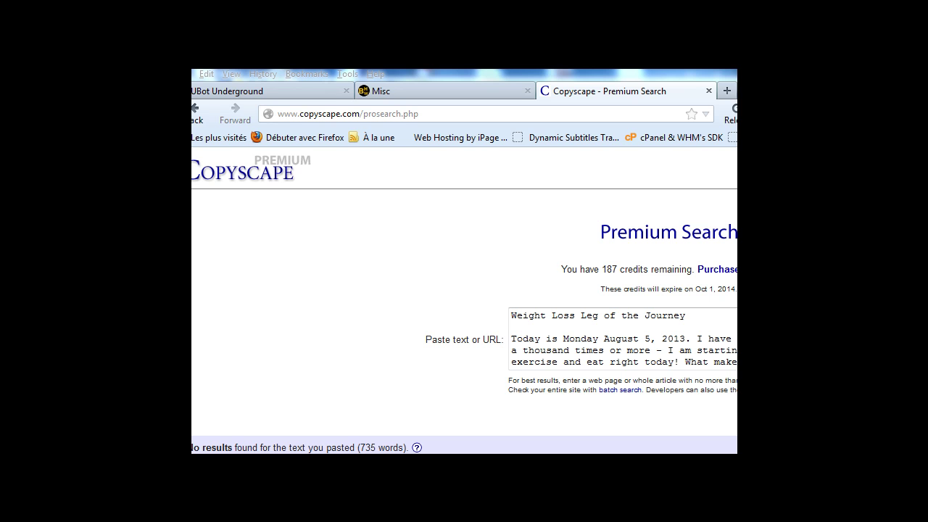
left_click_drag(672, 71, 677, 77)
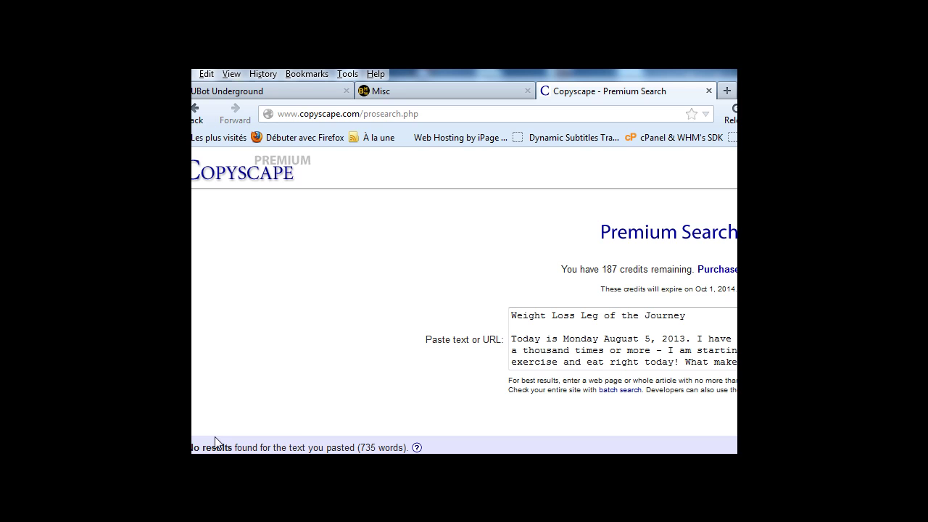
left_click_drag(195, 447, 341, 442)
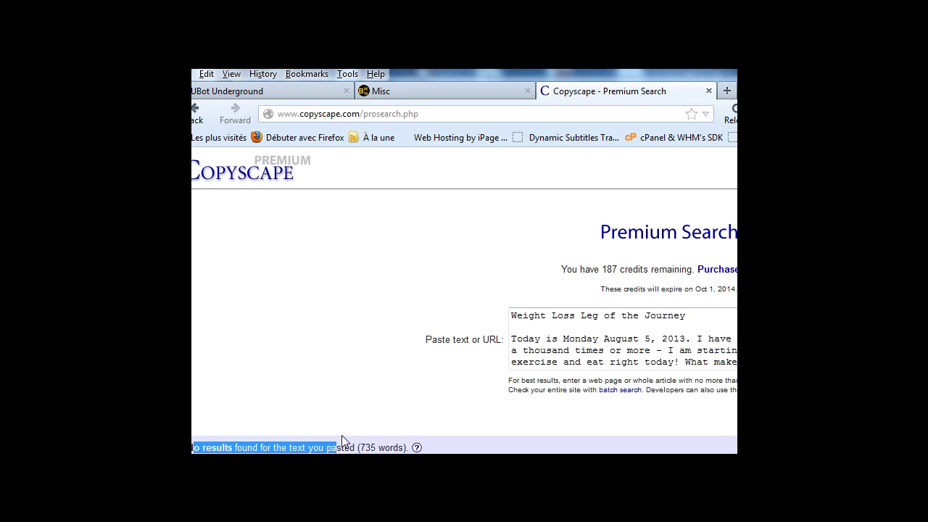
left_click(369, 444)
triple_click(370, 444)
left_click(377, 413)
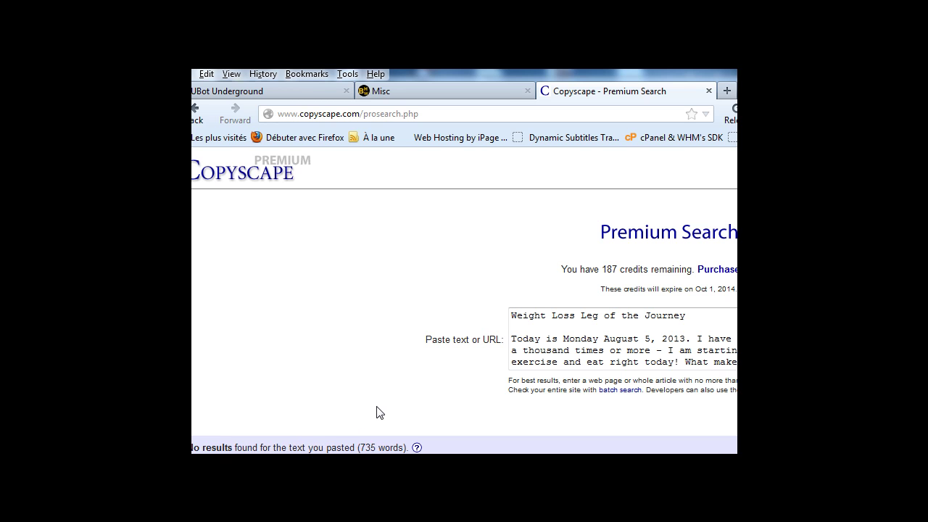